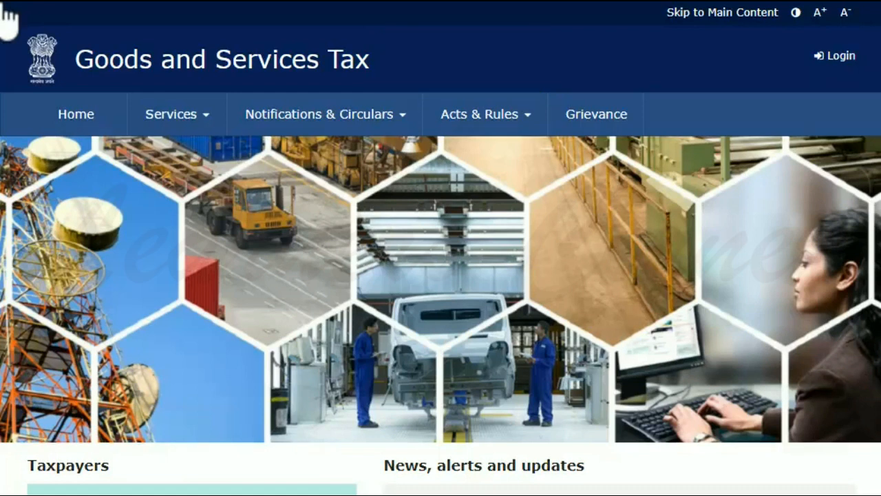
Open the New Registration form through Services > Registration
left_click(210, 128)
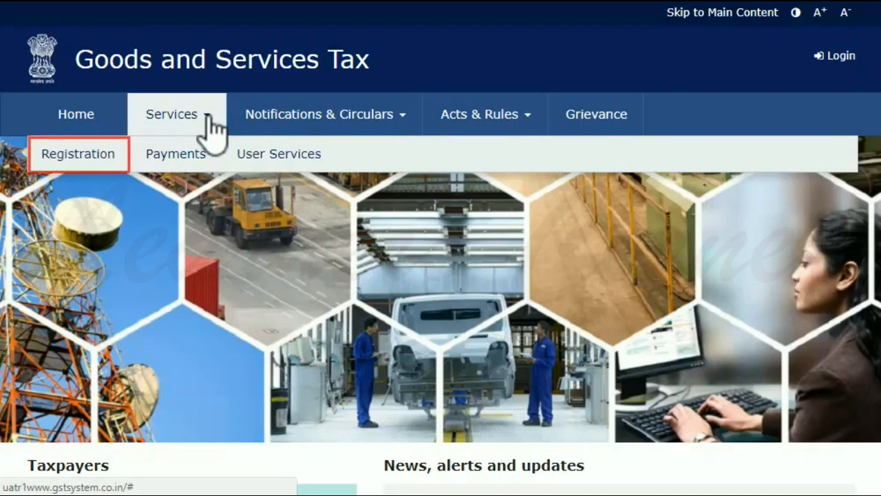
left_click(96, 168)
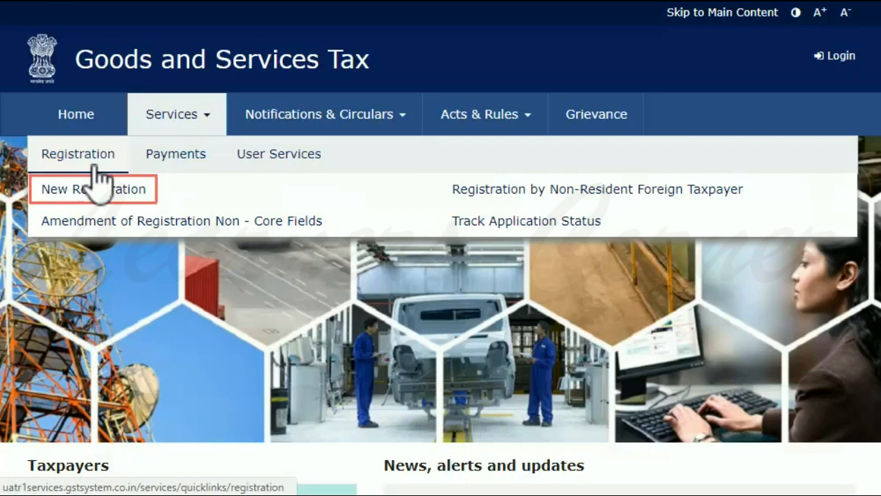
left_click(140, 196)
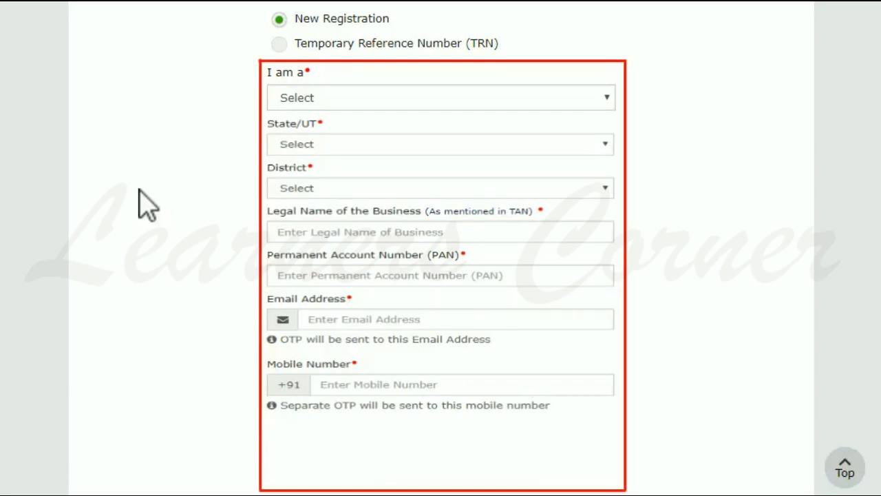
Pick GST Practitioner as applicant type, Karnataka as state and Bengaluru (Bangalore) Urban as district
left_click(606, 98)
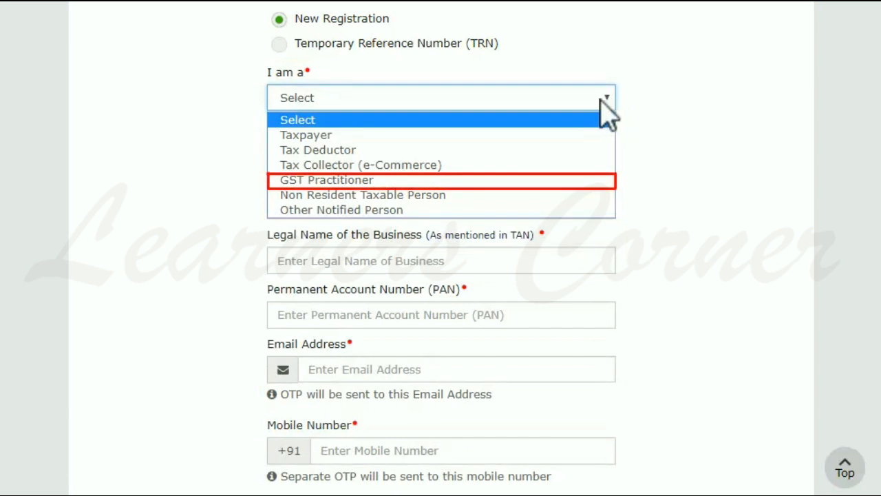
left_click(579, 179)
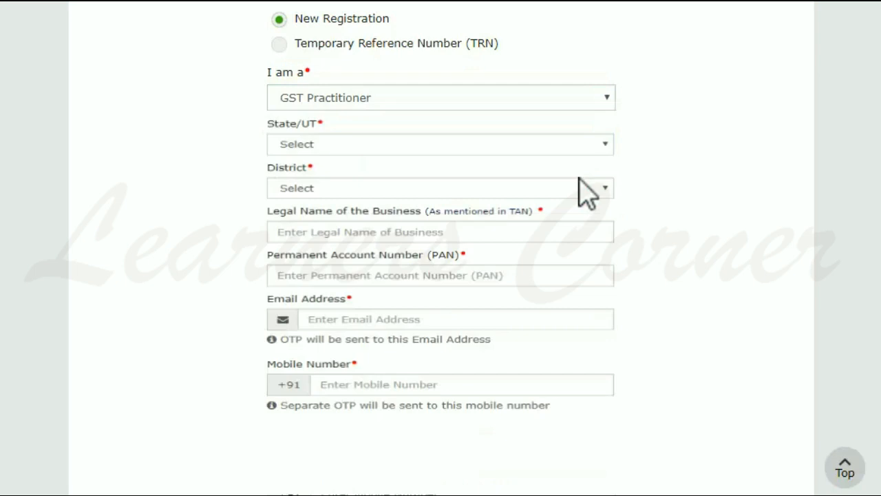
left_click(606, 144)
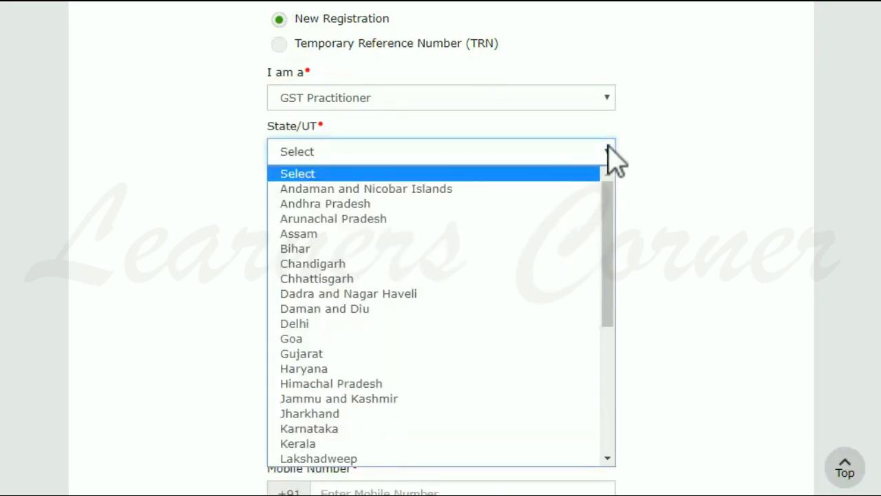
left_click(345, 431)
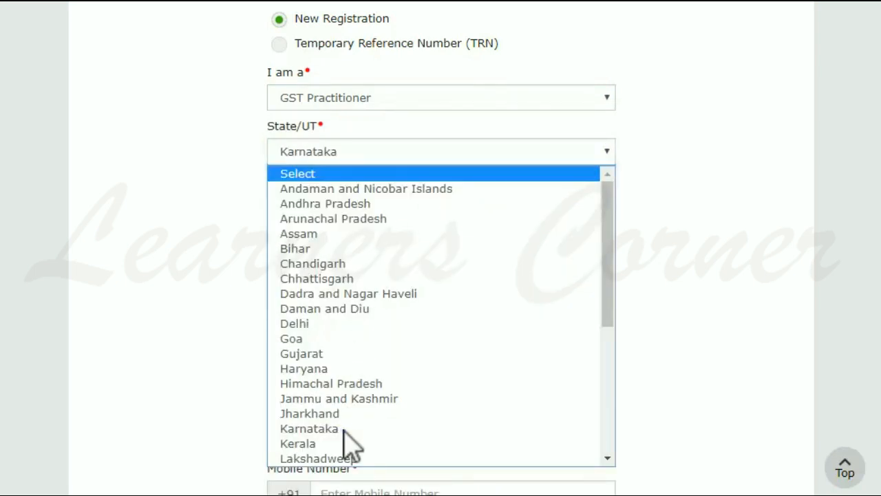
scroll(344, 444, "down", 1)
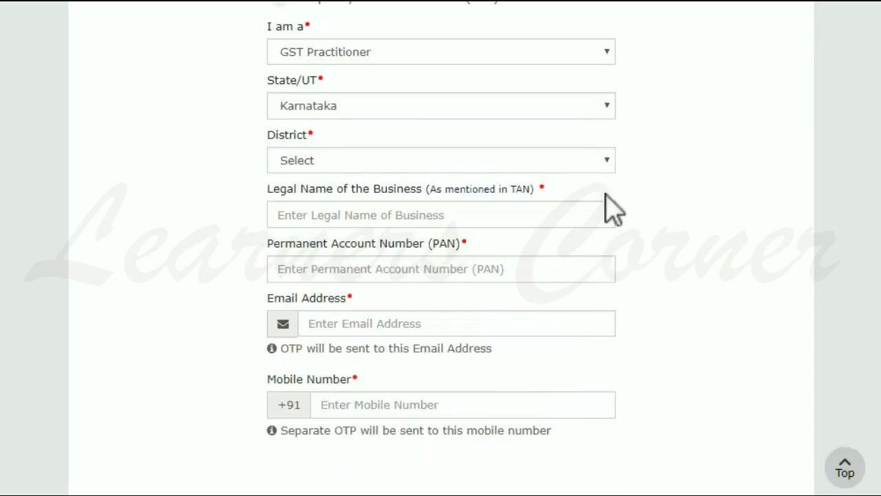
left_click(608, 161)
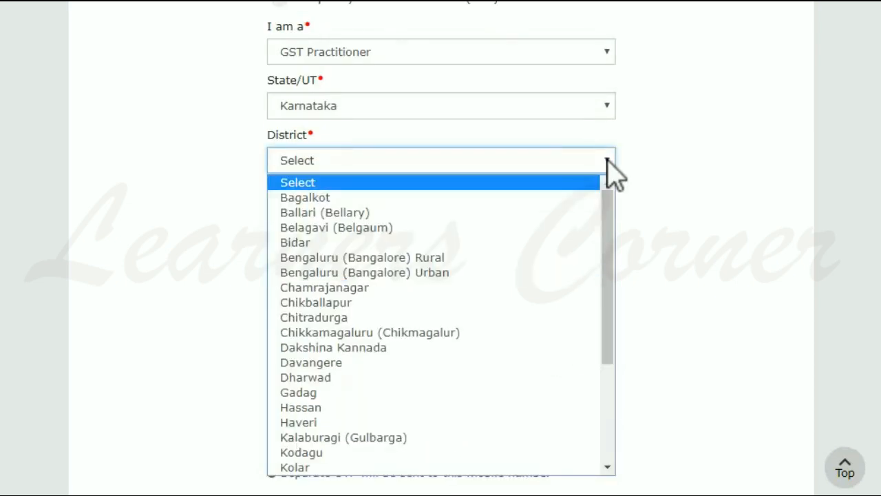
left_click(461, 274)
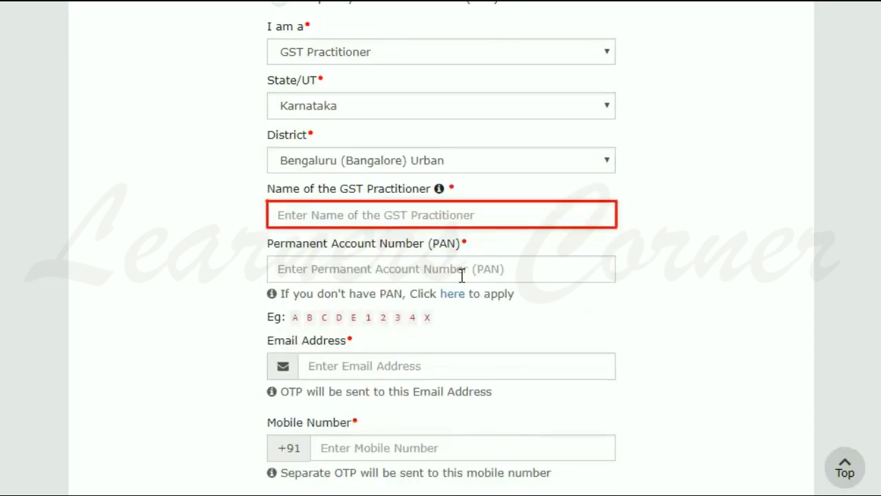
Enter the practitioner's full name and PAN
left_click(272, 214)
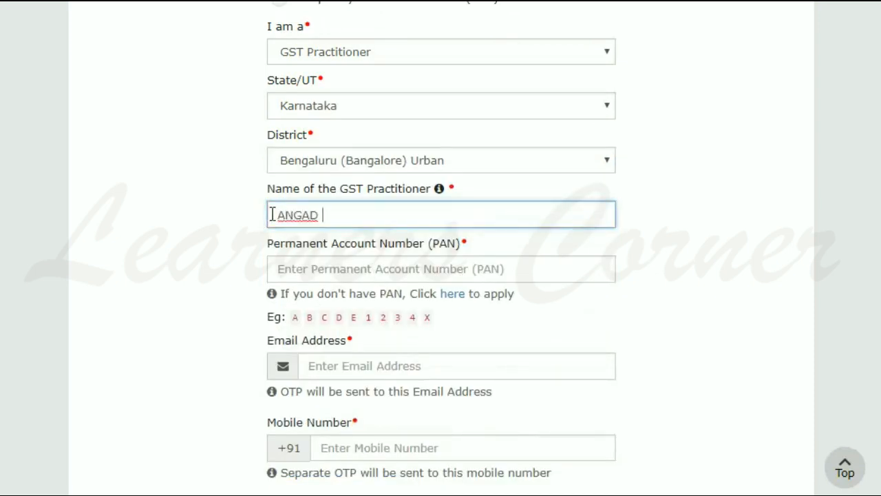
key("Tab")
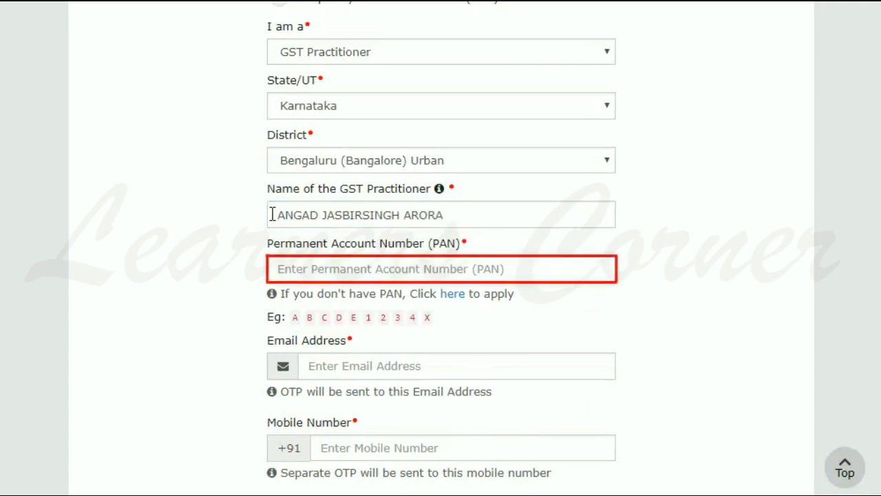
left_click(272, 268)
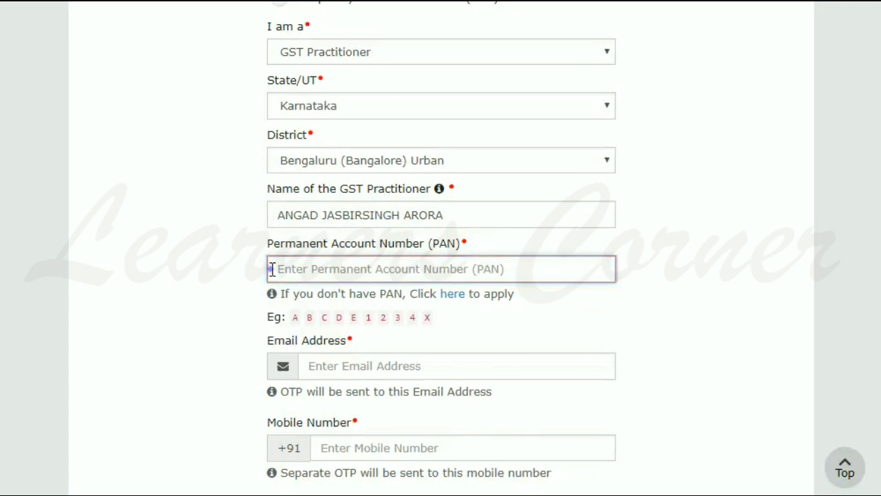
key("Tab")
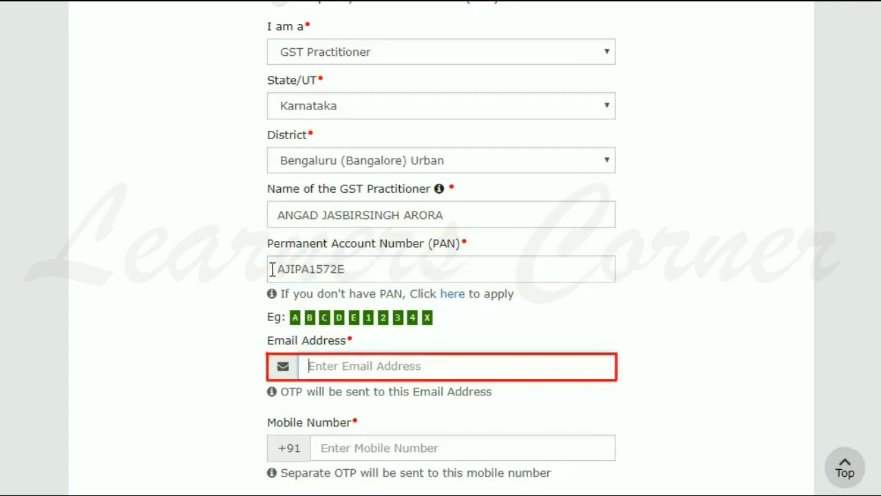
Fill in the contact e-mail address and mobile number
left_click(305, 366)
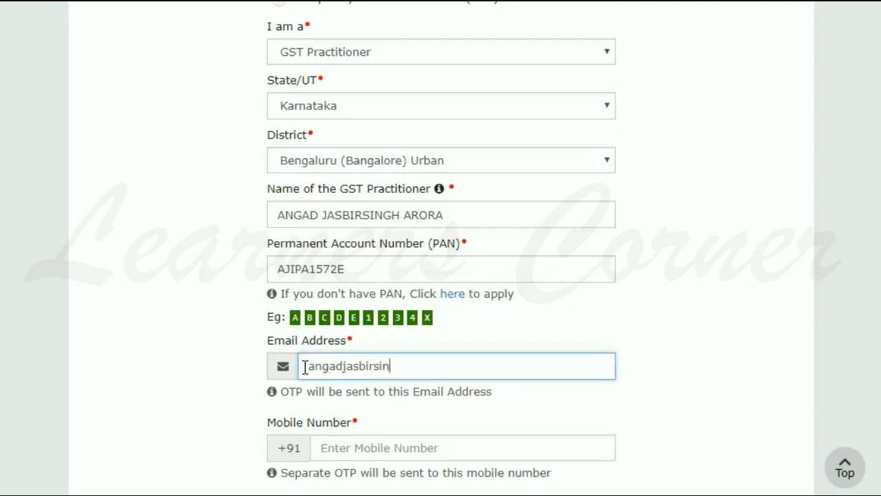
key("Tab")
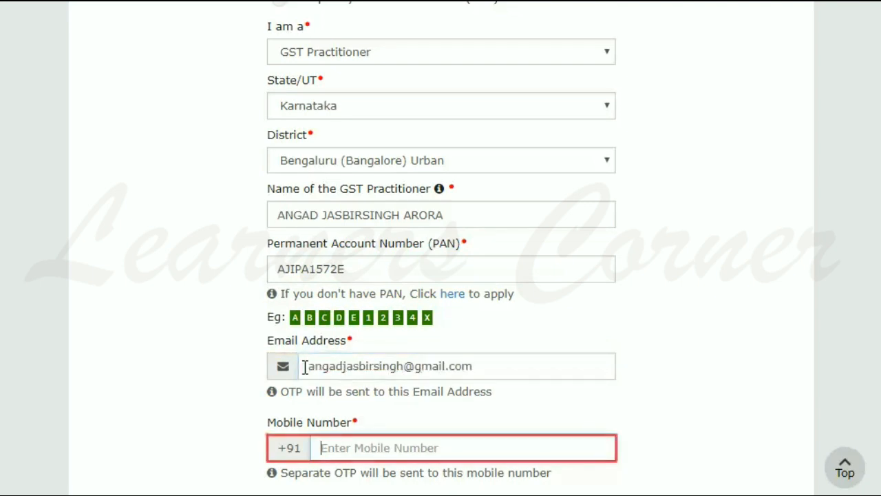
type("9111112222")
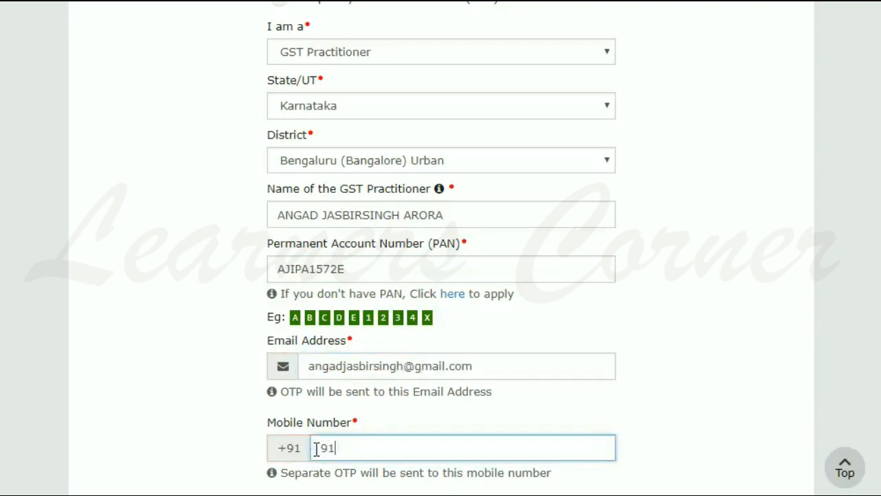
key("Tab")
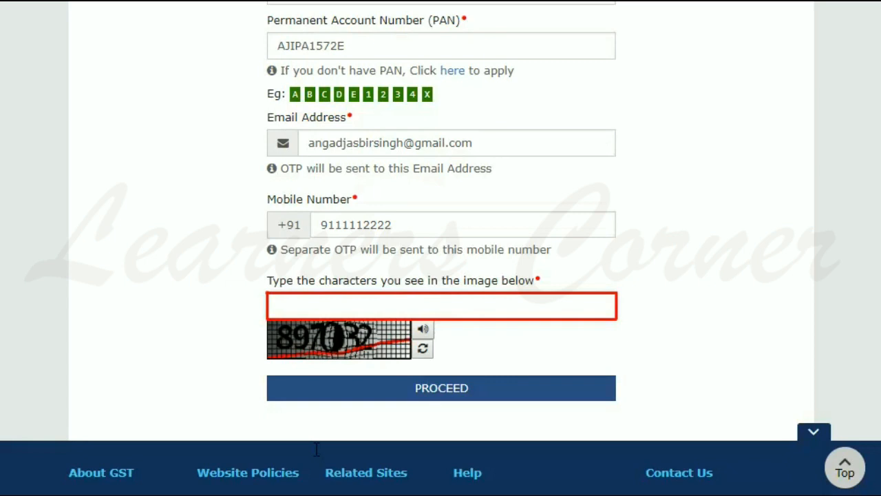
Fill in the captcha characters and submit the registration details for OTP verification
left_click(273, 310)
type("897032")
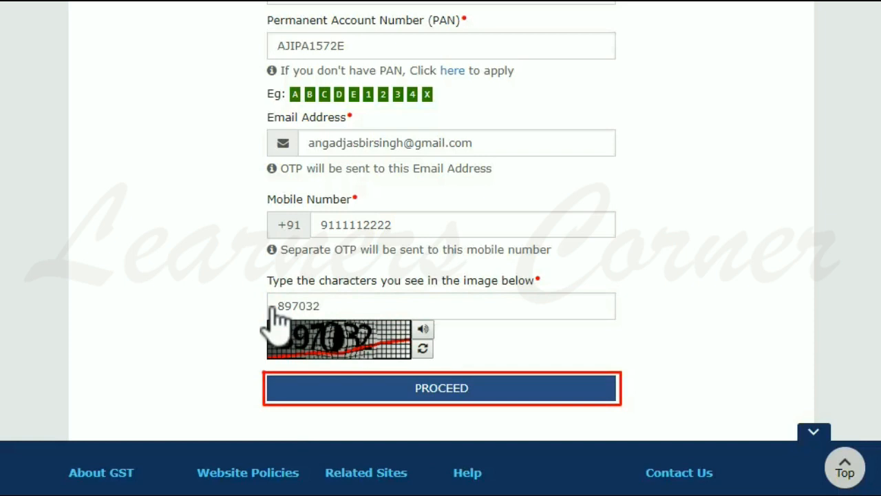
left_click(510, 389)
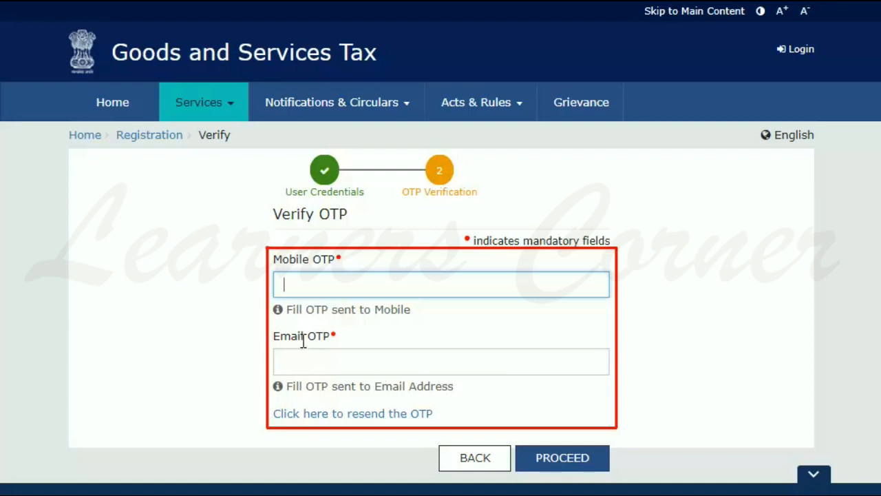
Enter the mobile OTP and e-mail OTP and submit them
type("123456")
key("Tab")
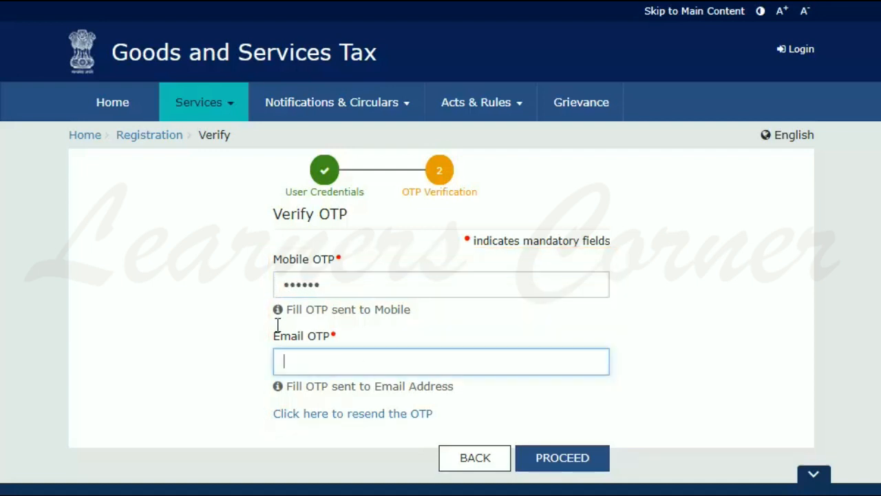
type("123456")
key("Tab")
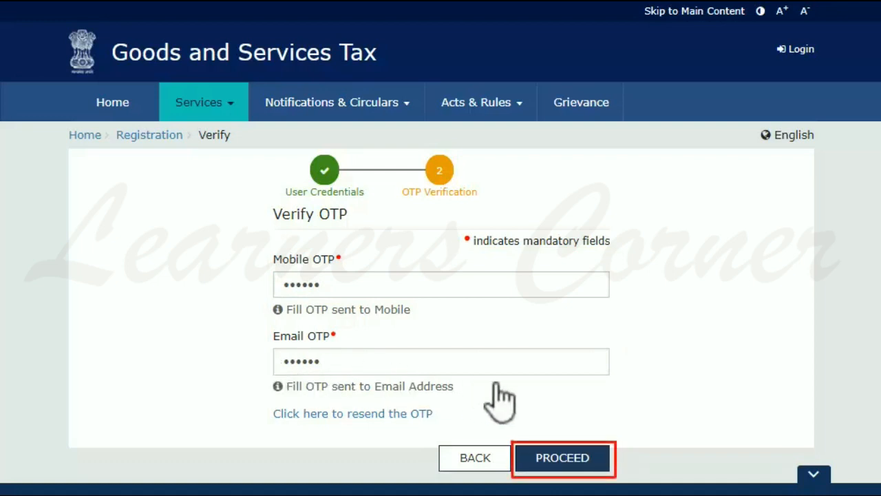
left_click(562, 458)
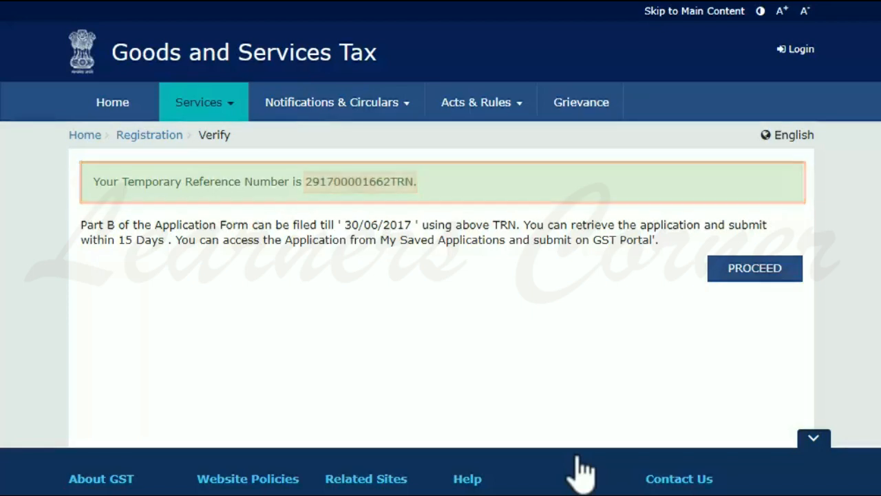
Paste the Temporary Reference Number into the TRN login form, fill in the captcha and submit
left_click(734, 269)
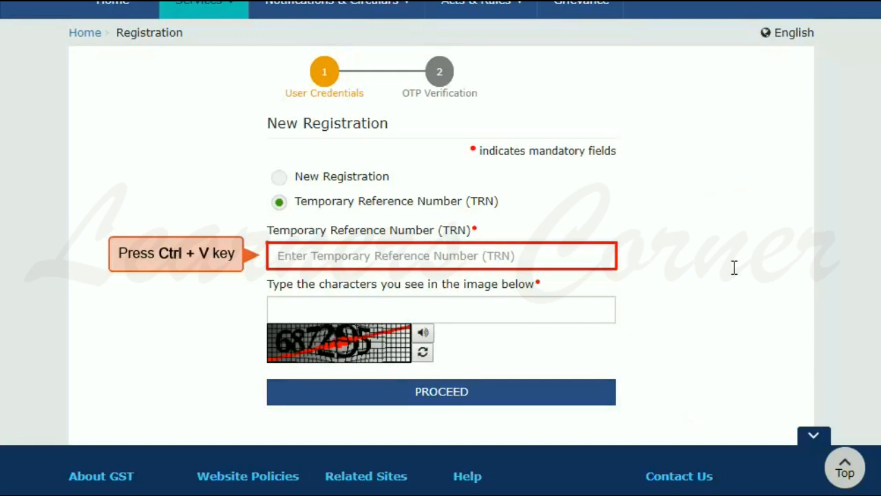
left_click(325, 260)
key("ctrl+v")
key("Tab")
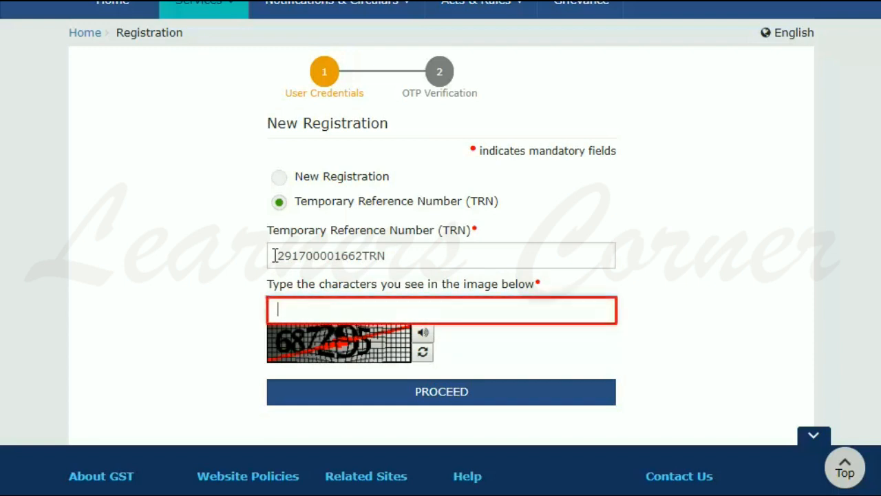
type("687295")
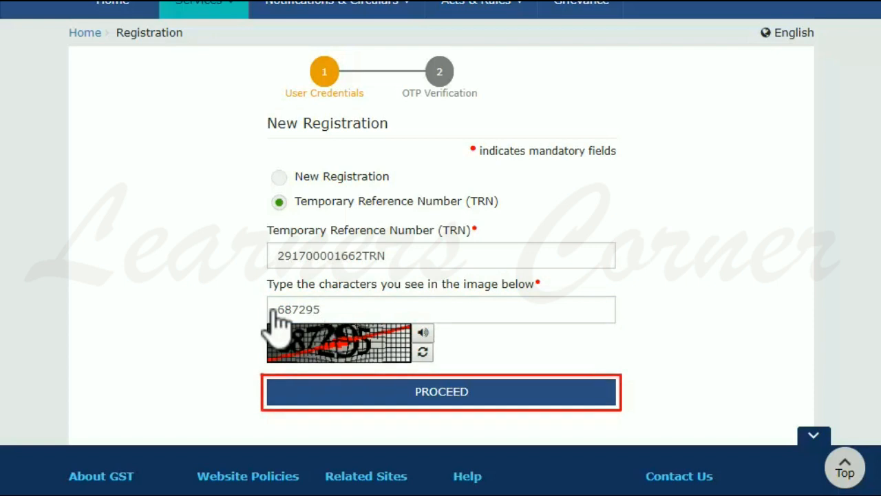
left_click(453, 393)
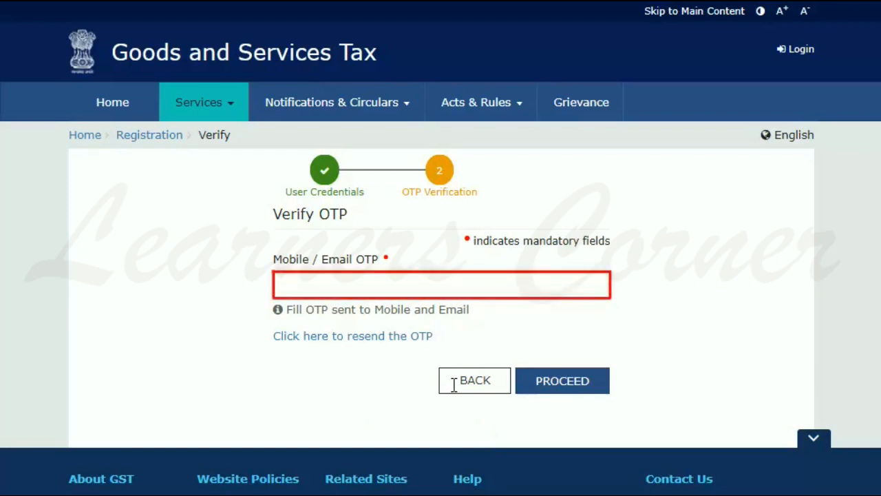
Enter the received OTP to verify and reach the dashboard
left_click(276, 284)
type("••••••")
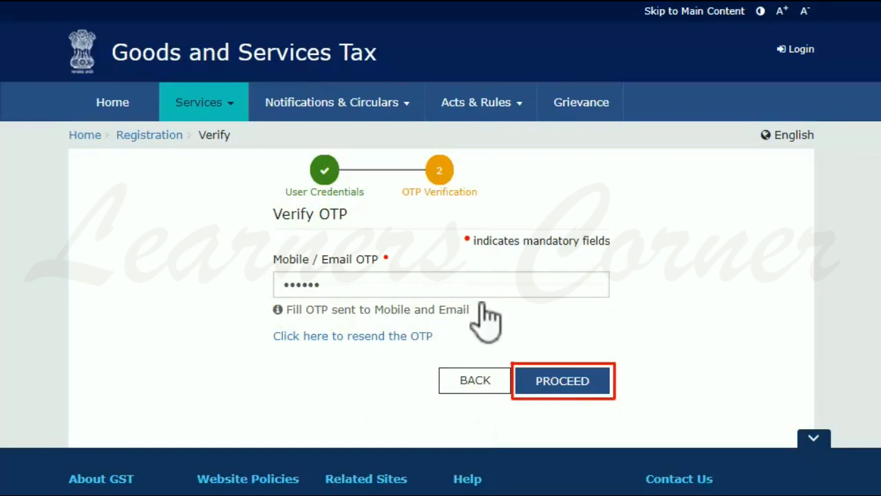
left_click(582, 387)
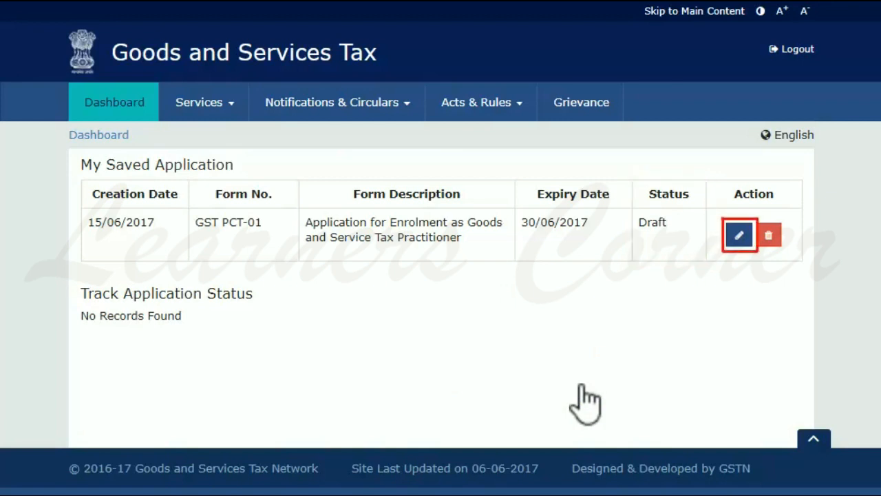
Edit the draft GST PCT-01 application from My Saved Application
left_click(738, 236)
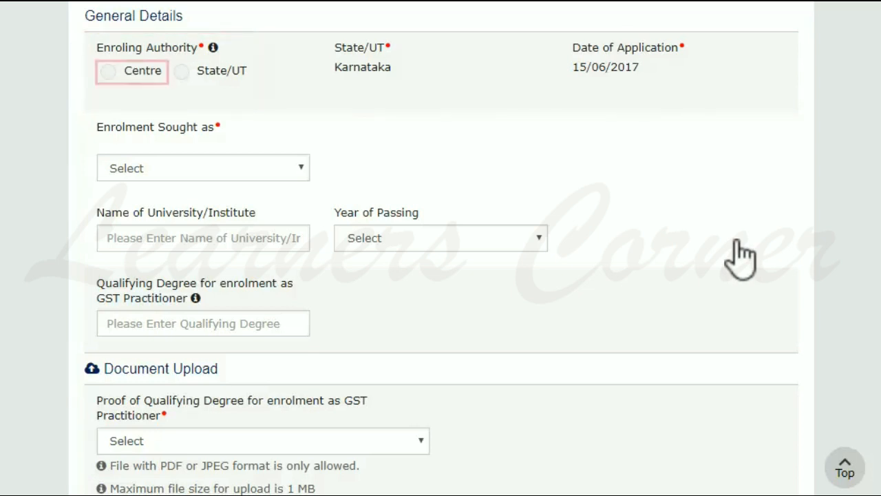
Choose Centre as the Enroling Authority in General Details
left_click(108, 71)
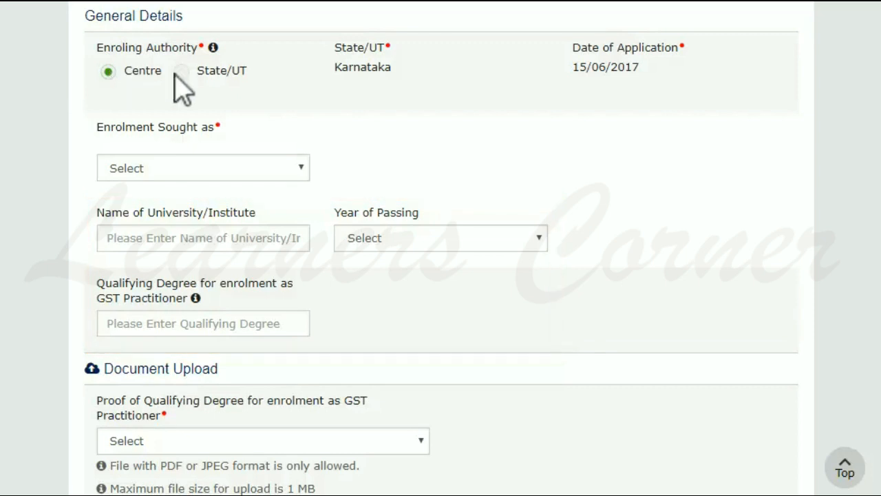
Select Chartered Accountant holding COP with Associate membership type and enter the membership number
left_click(301, 167)
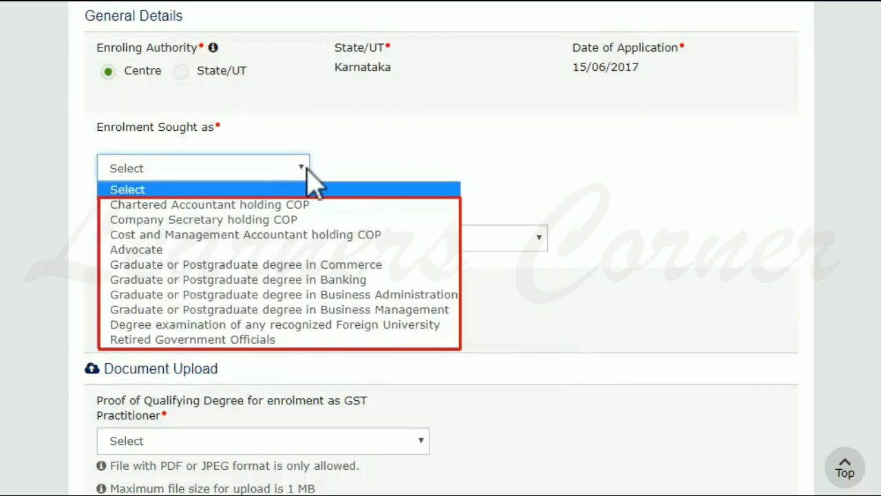
left_click(275, 204)
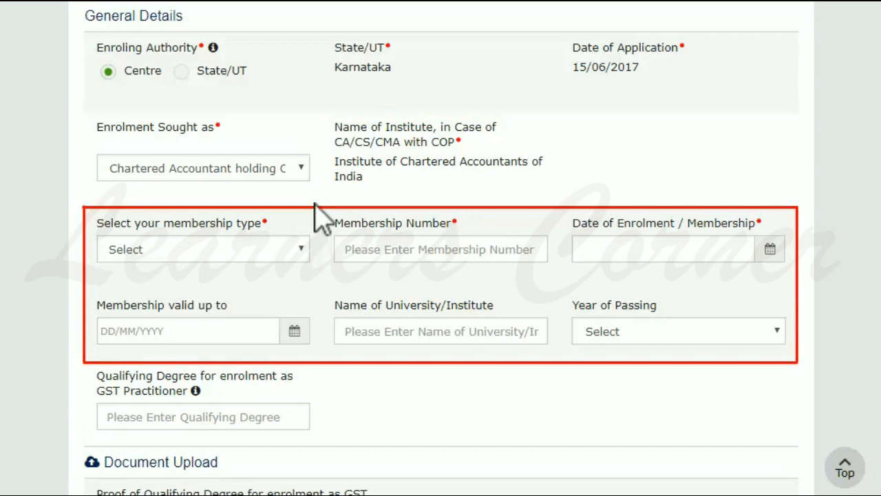
left_click(300, 249)
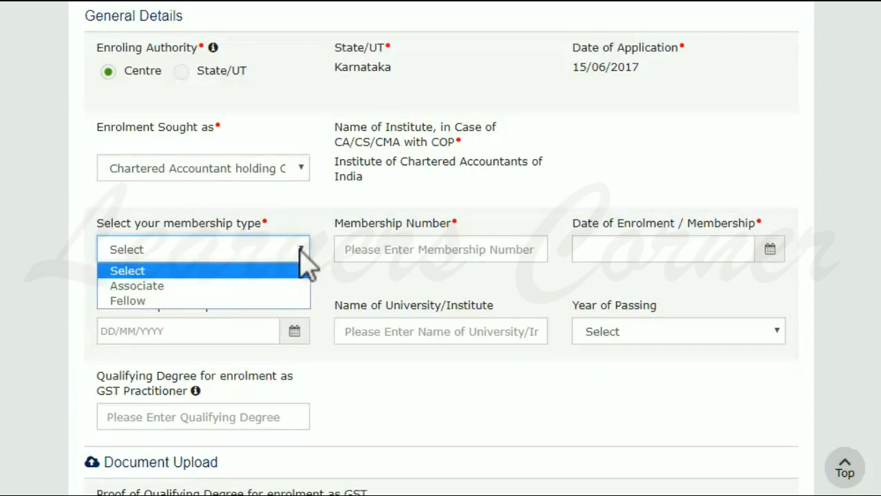
left_click(176, 285)
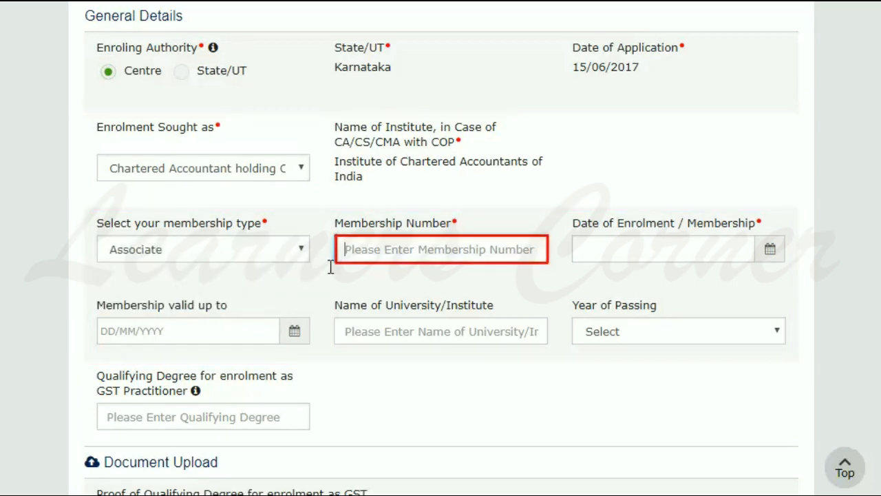
type("111222")
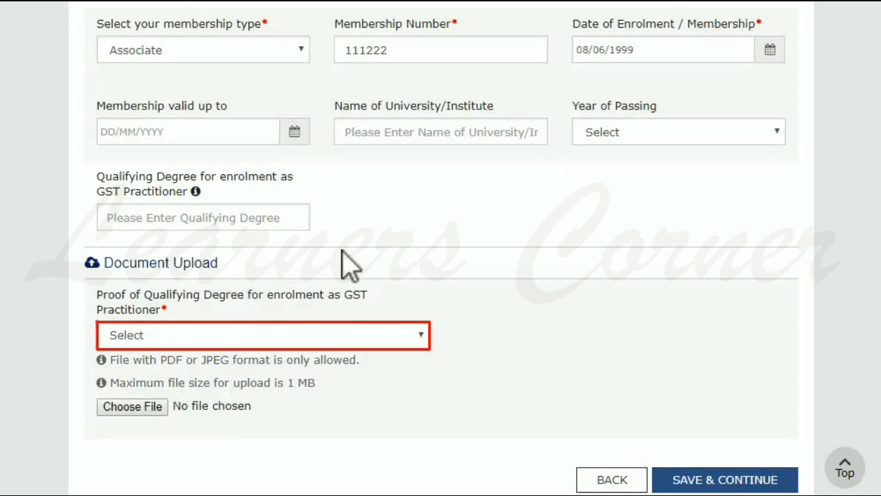
Choose Qualifying Degree as the qualification proof and save General Details
left_click(422, 336)
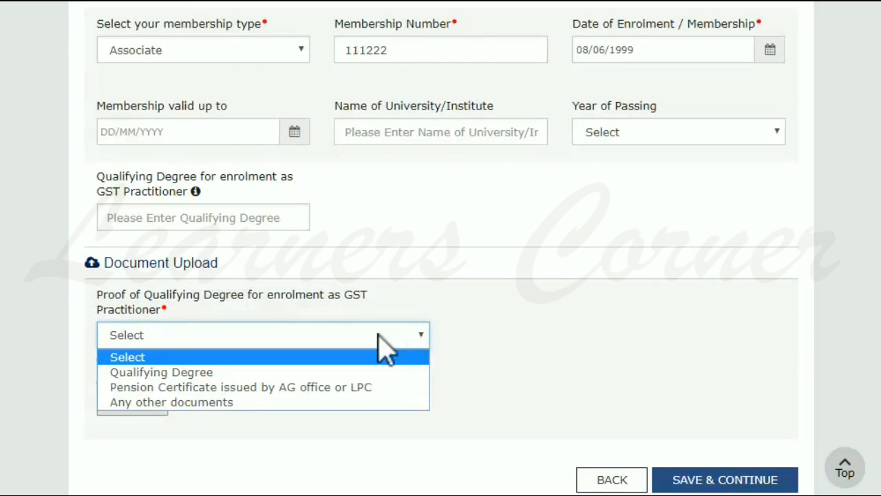
left_click(219, 372)
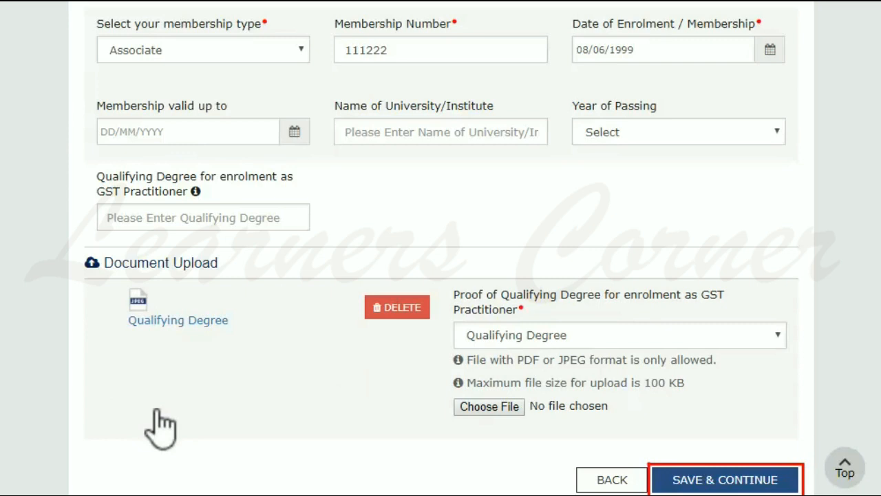
left_click(712, 480)
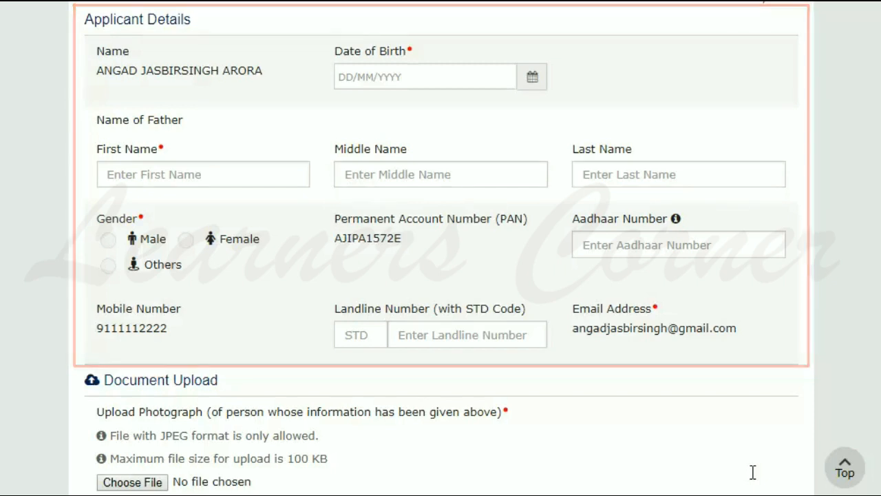
Enter the applicant's date of birth and the father's first, middle and last names
left_click(488, 77)
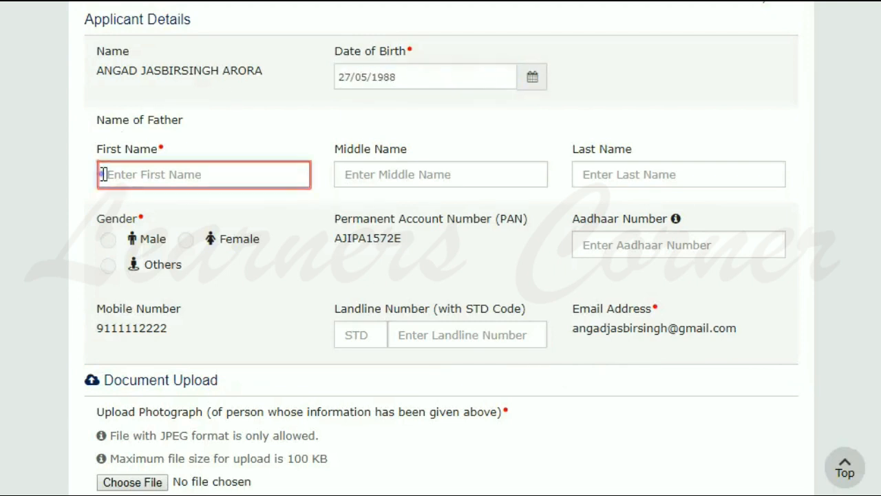
left_click(103, 174)
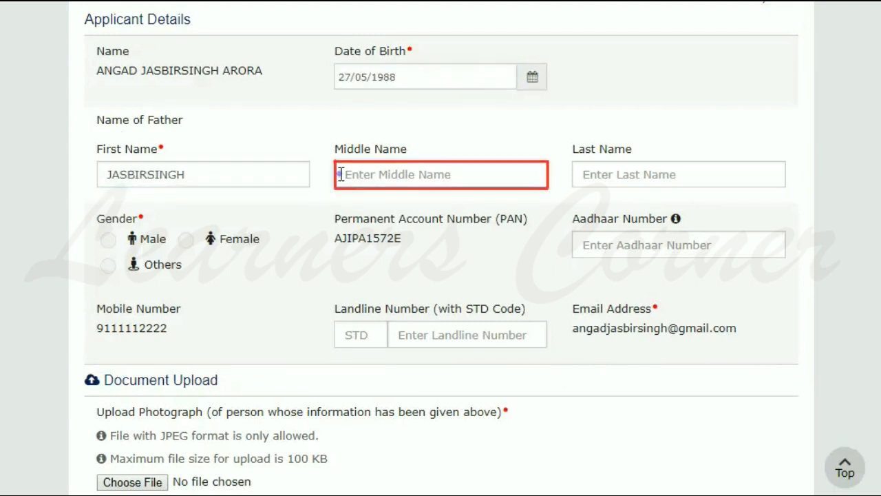
left_click(340, 174)
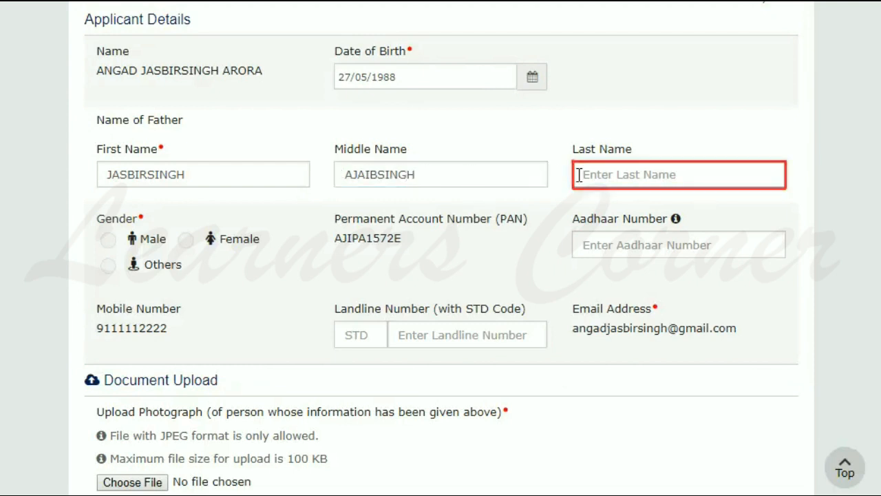
left_click(579, 175)
Set the applicant's gender to Male and upload the photograph
left_click(107, 239)
scroll(111, 249, "down", 3)
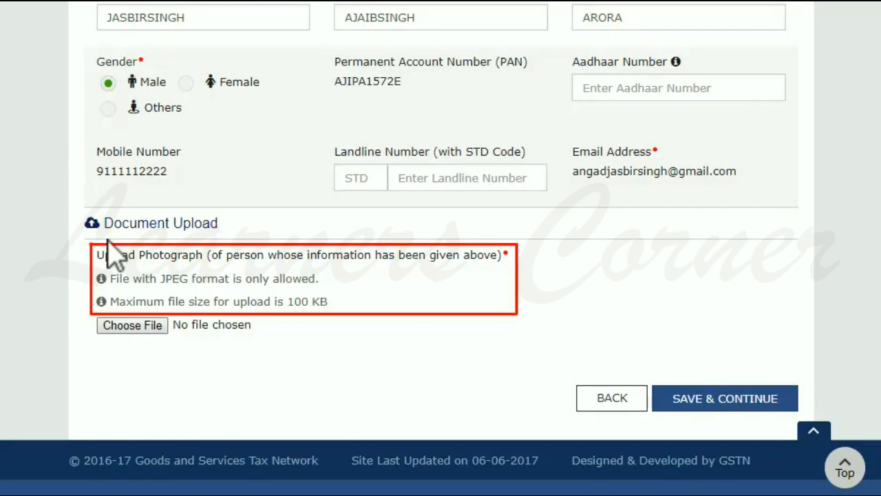
left_click(140, 327)
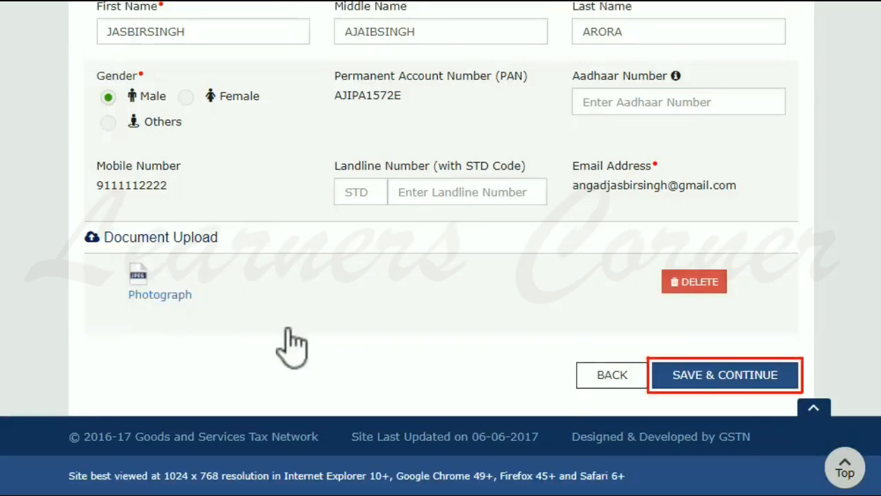
Save the applicant details and fill in the professional address's building number, street, city and PIN code
left_click(729, 377)
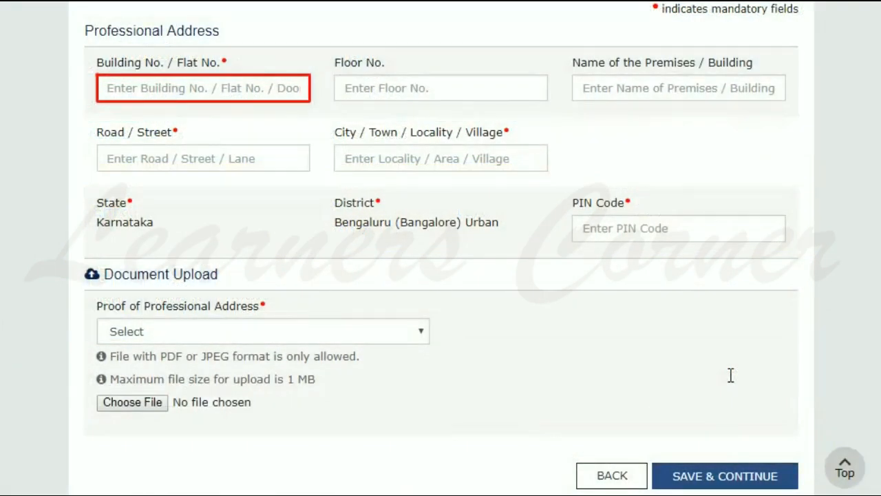
left_click(102, 88)
left_click(101, 158)
key("Tab")
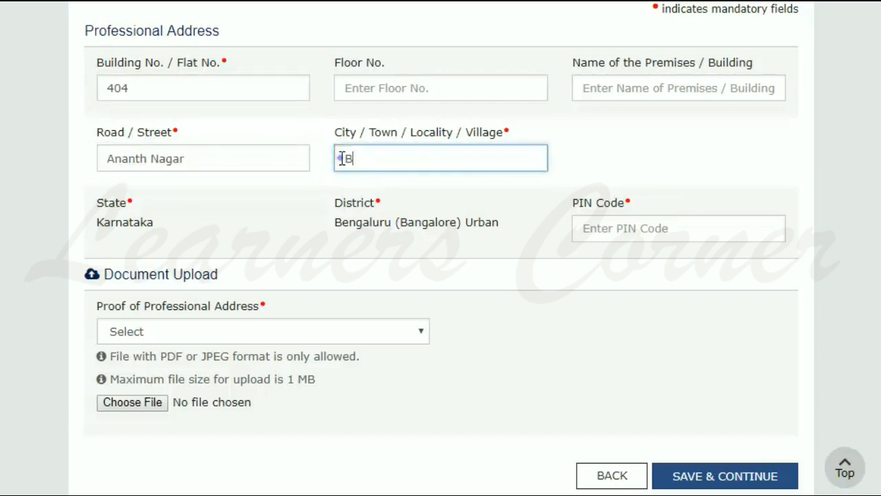
left_click(578, 228)
type("560100")
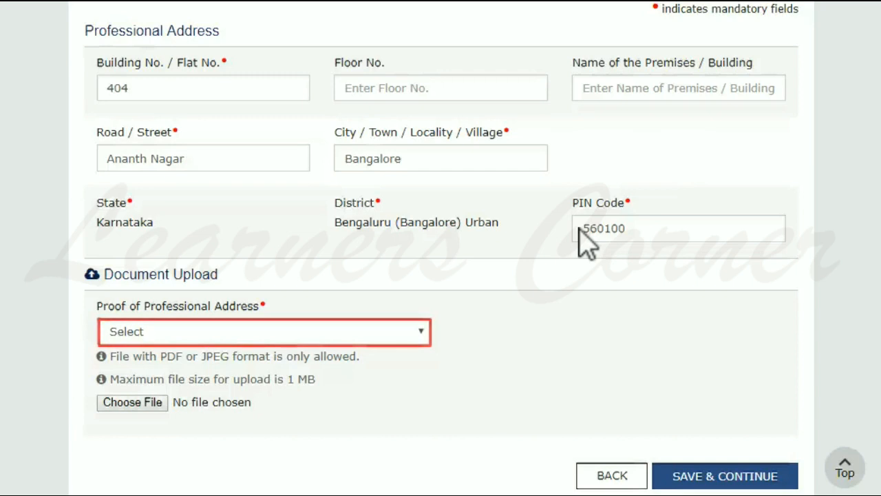
Attach a Rent/ Lease Agreement as address proof and save the address
left_click(422, 331)
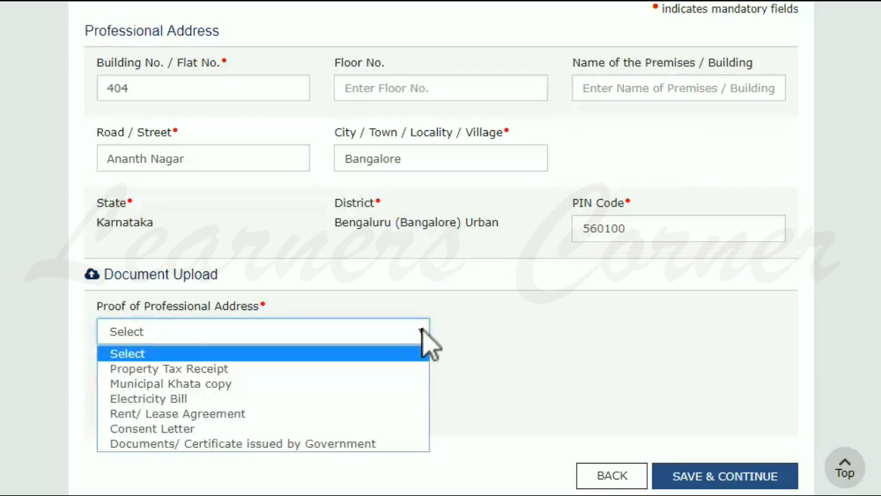
left_click(392, 414)
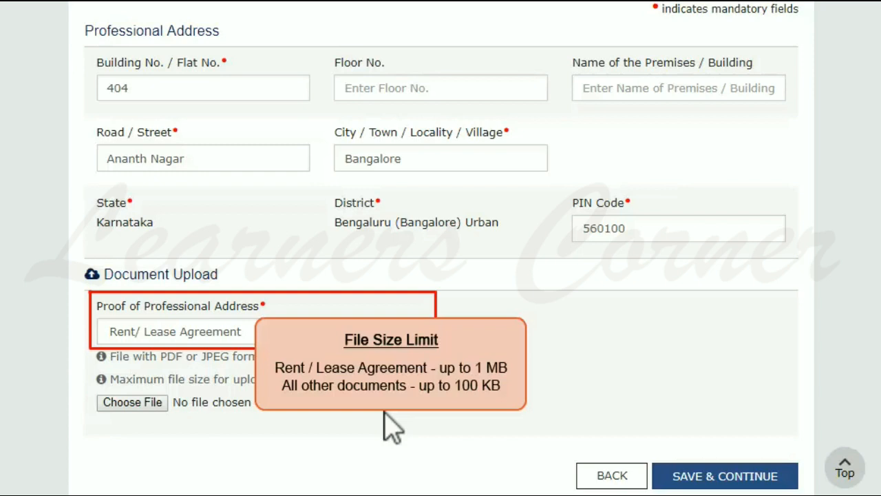
left_click(147, 404)
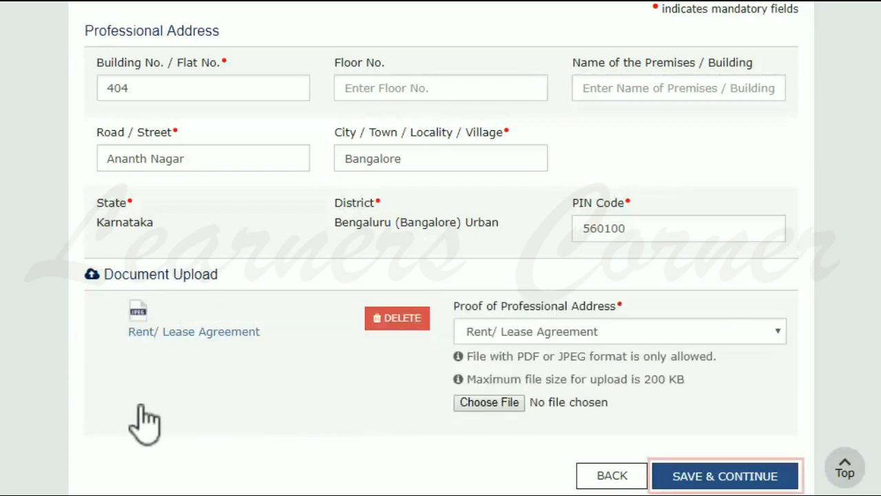
left_click(697, 485)
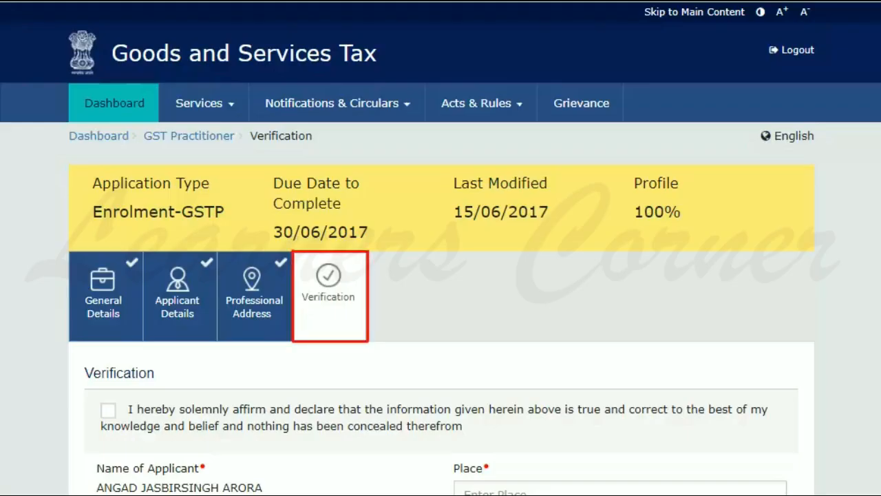
Tick the verification declaration and enter Bangalore as the place
scroll(691, 485, "down", 3)
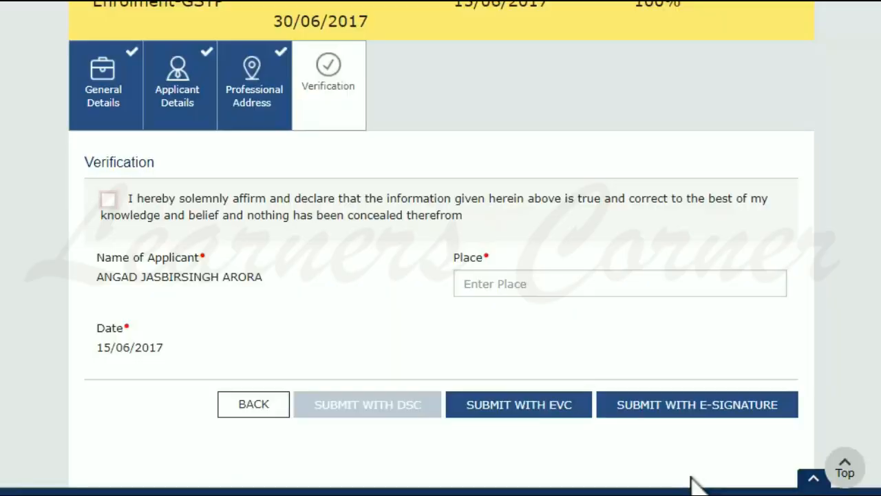
left_click(109, 200)
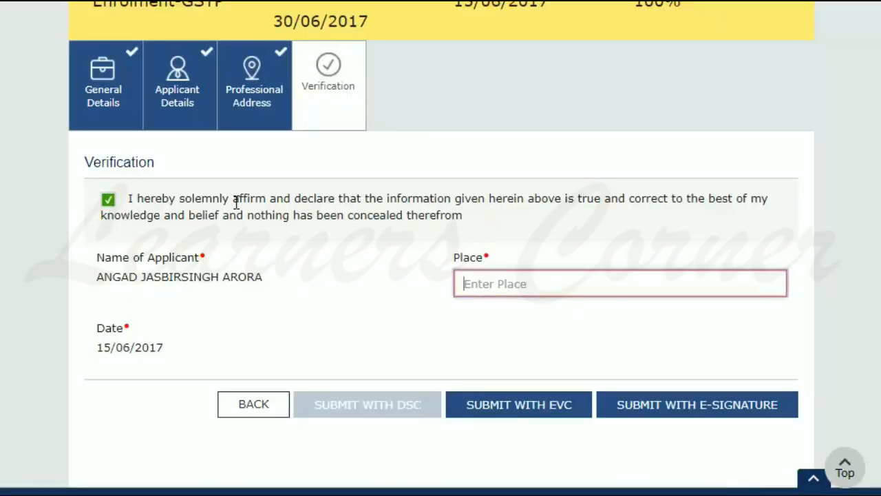
left_click(459, 283)
type("Bangalore")
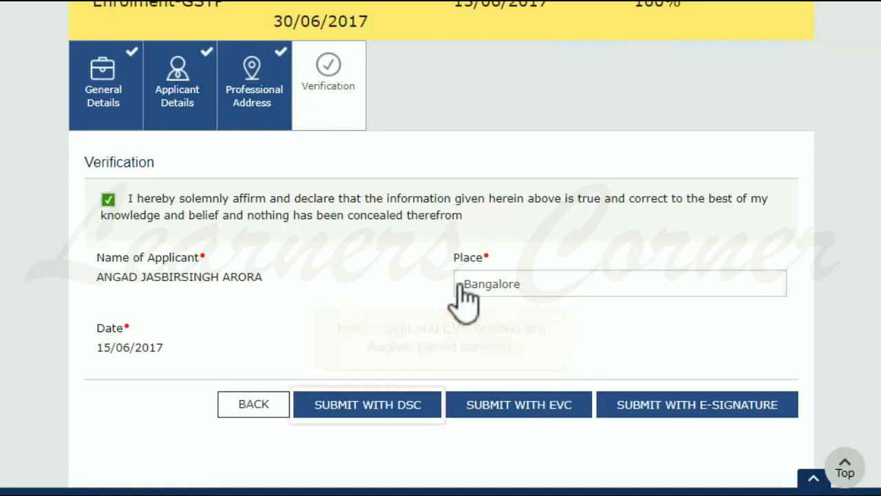
Submit the application with DSC, proceed past the warning and sign with the installed certificate
left_click(399, 410)
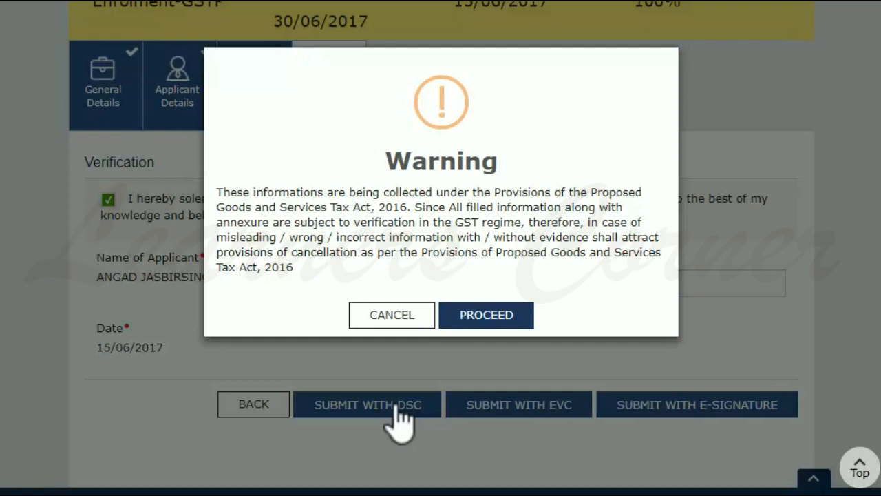
left_click(497, 314)
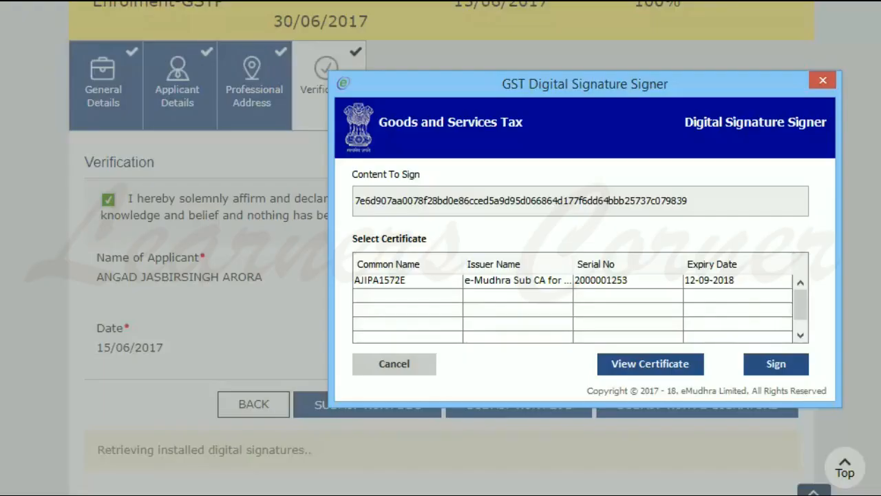
left_click(440, 284)
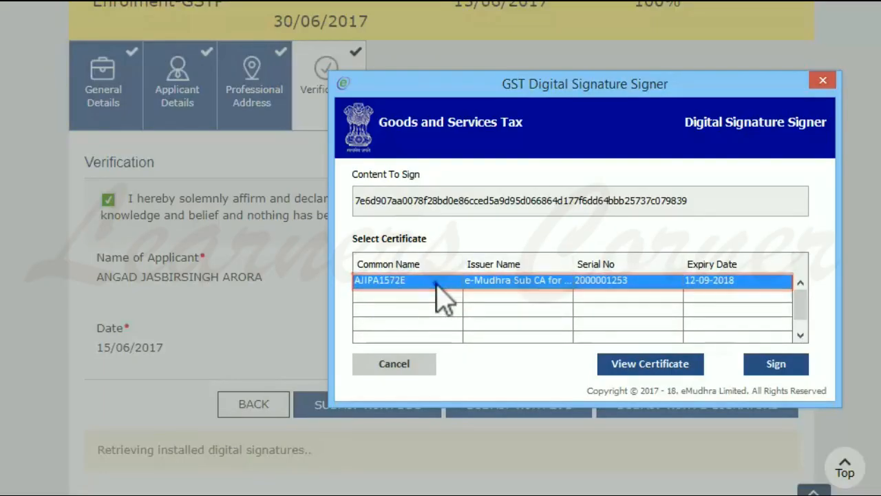
left_click(777, 368)
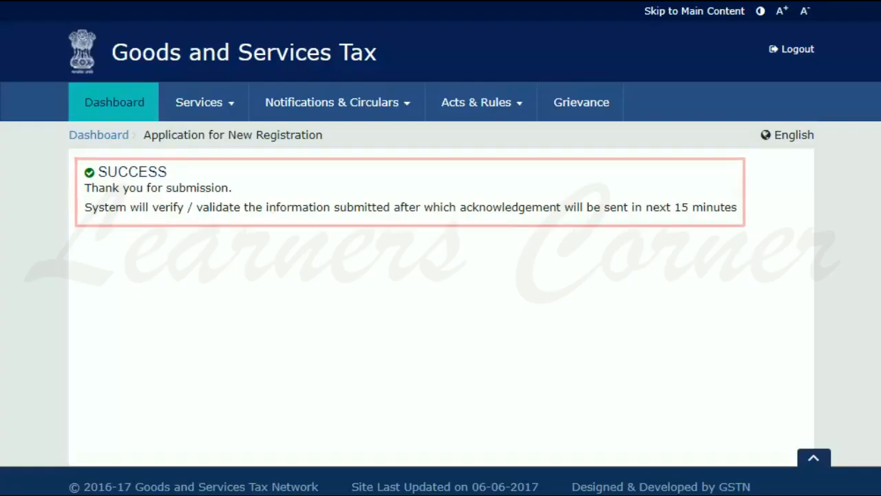